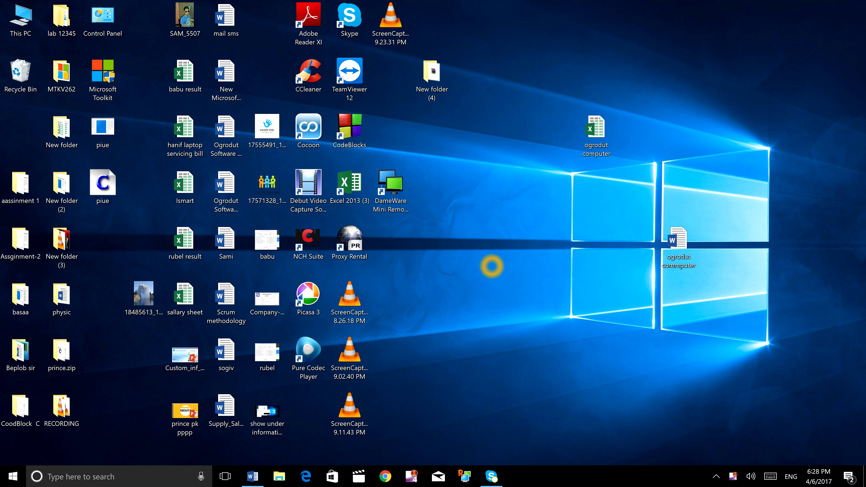
- Refresh the desktop and open the 'ogrodut commputer' Word document
right_click(534, 81)
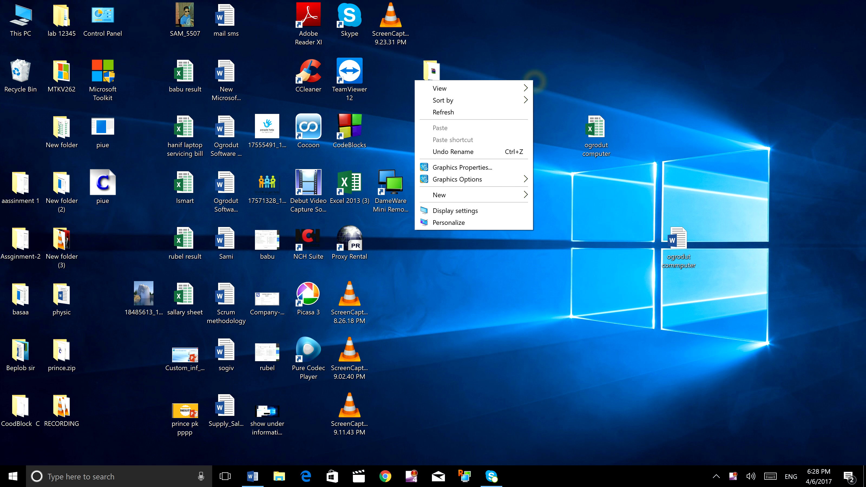
left_click(502, 111)
left_click(506, 356)
left_click(635, 367)
left_click(648, 345)
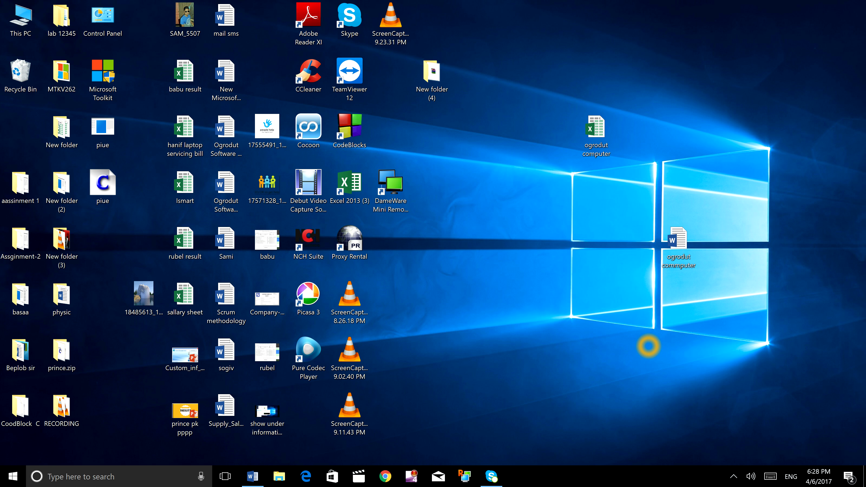
left_click(677, 265)
left_click(680, 266)
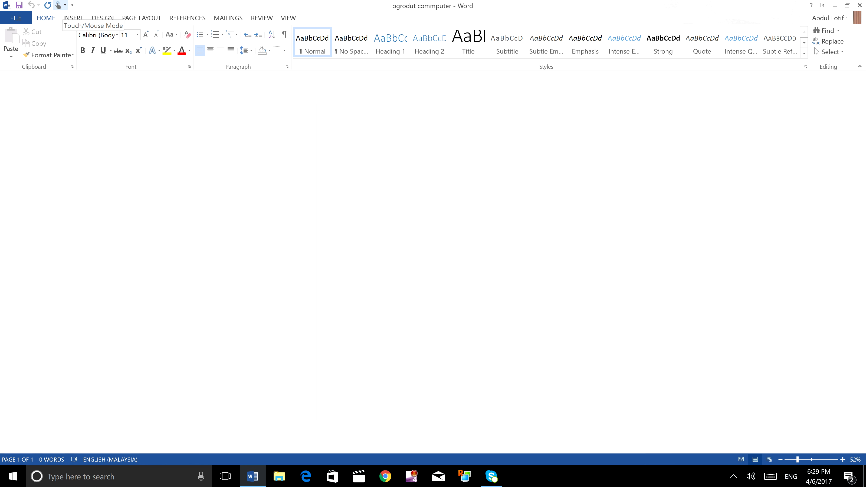
- Add Quick Print and New to the Quick Access Toolbar, then start a blank document
left_click(72, 5)
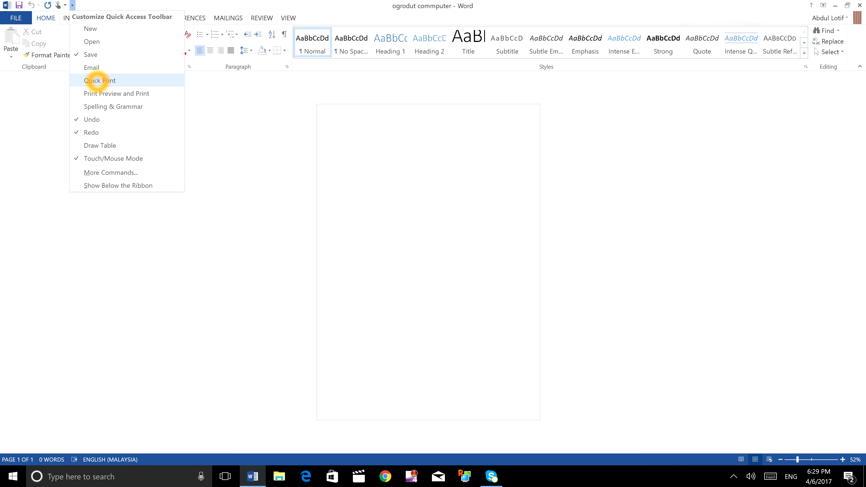
left_click(97, 81)
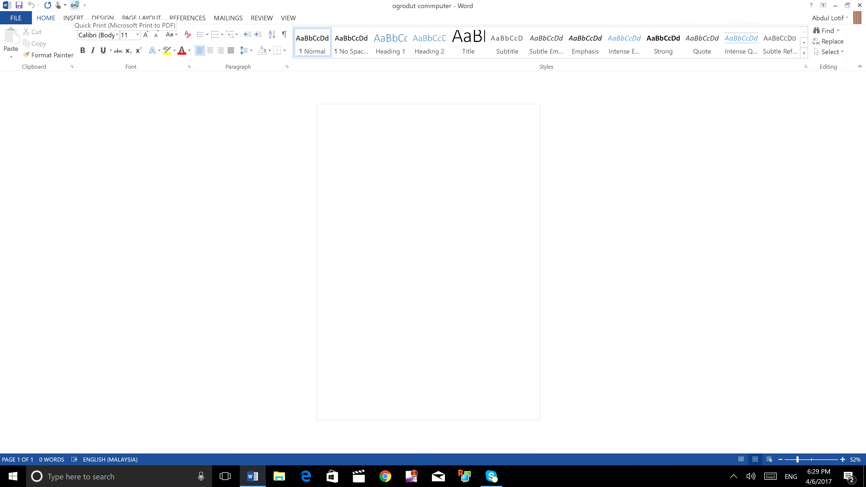
left_click(85, 6)
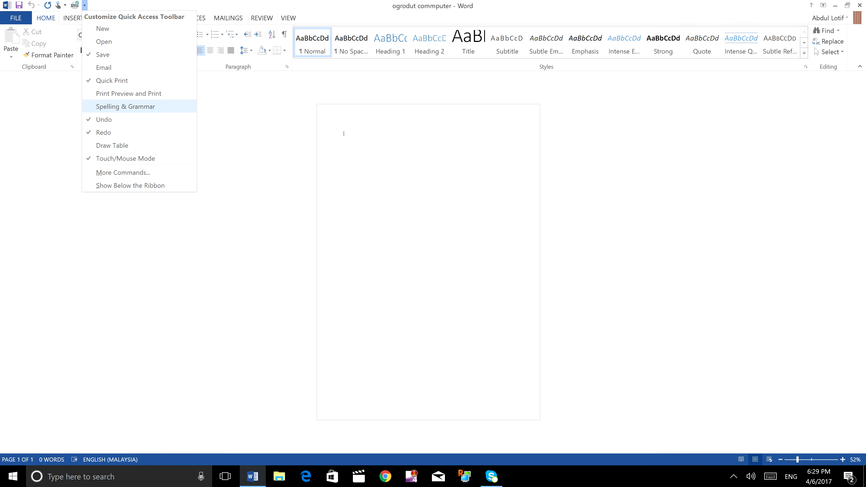
left_click(119, 135)
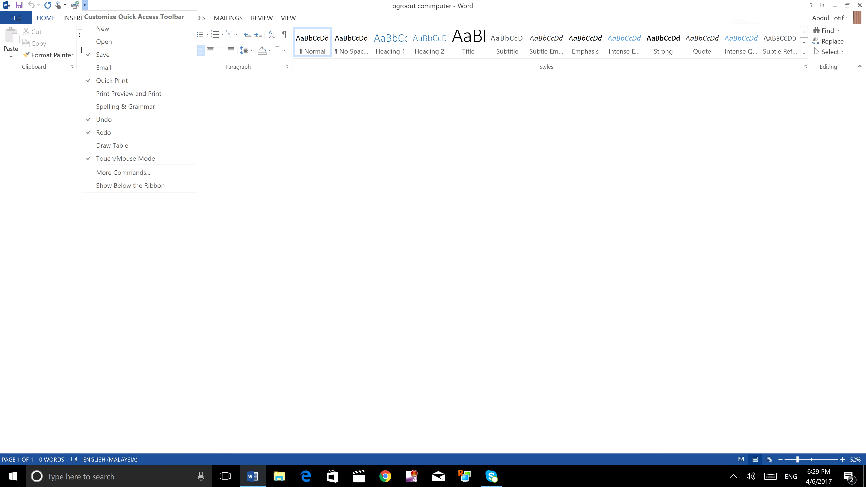
left_click(94, 28)
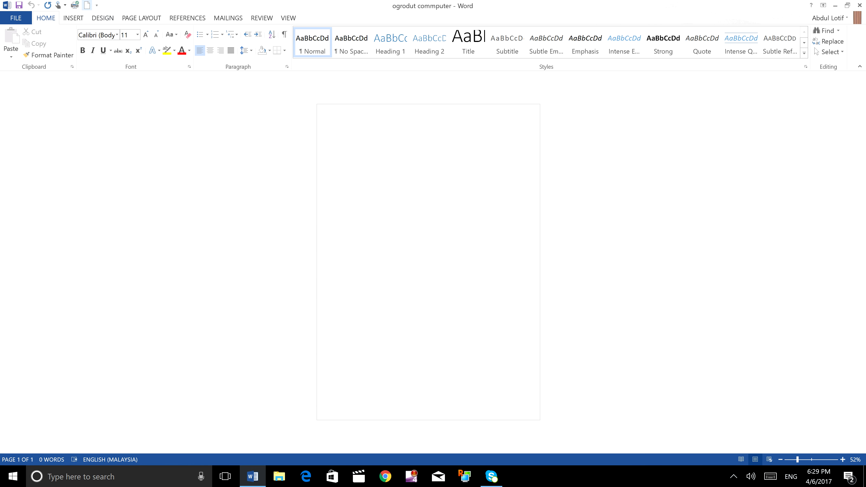
left_click(87, 6)
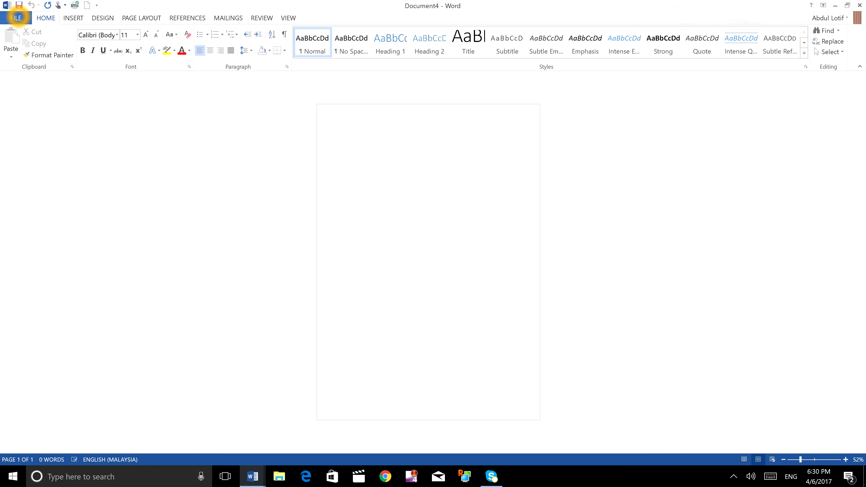
left_click(16, 18)
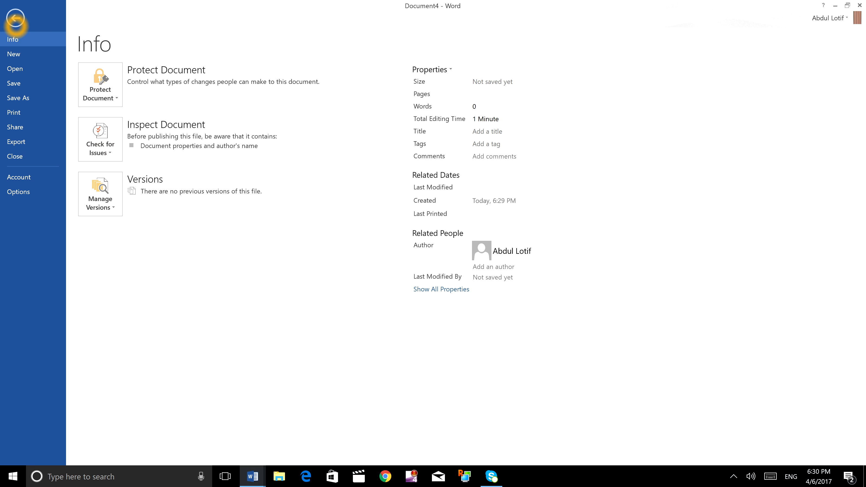
left_click(16, 18)
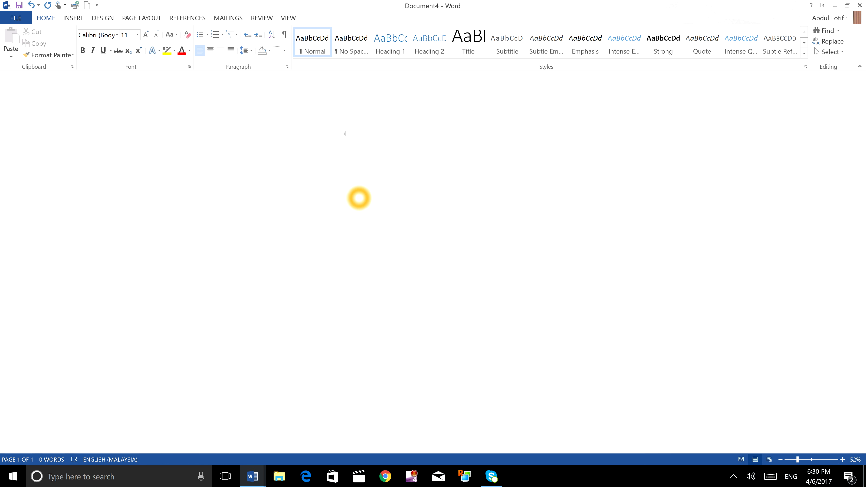
- Type a one-line self-introduction giving the author's name and home in Dhaka, Bangladesh
type("abd")
key("BackSpace")
key("BackSpace")
key("BackSpace")
type("Abdul lotif Dhak")
type("a bangladdesh.")
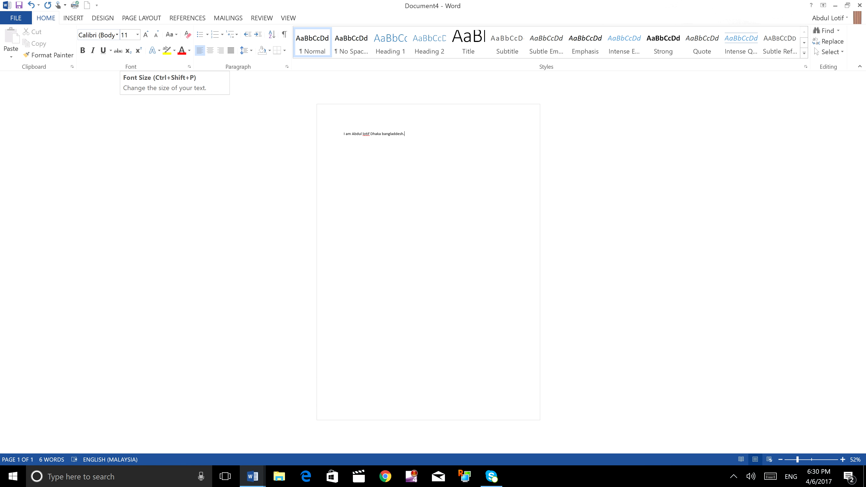
- Switch the font to Arial Black and zoom the page to about 108%
left_click(117, 35)
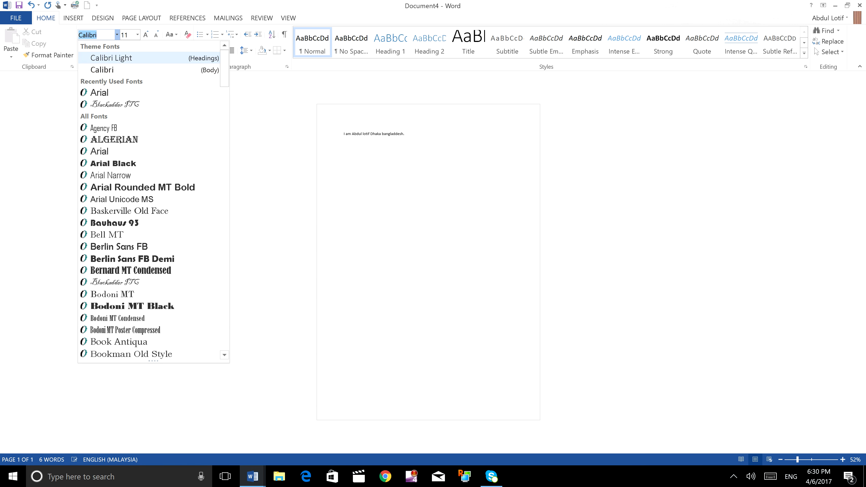
left_click(112, 164)
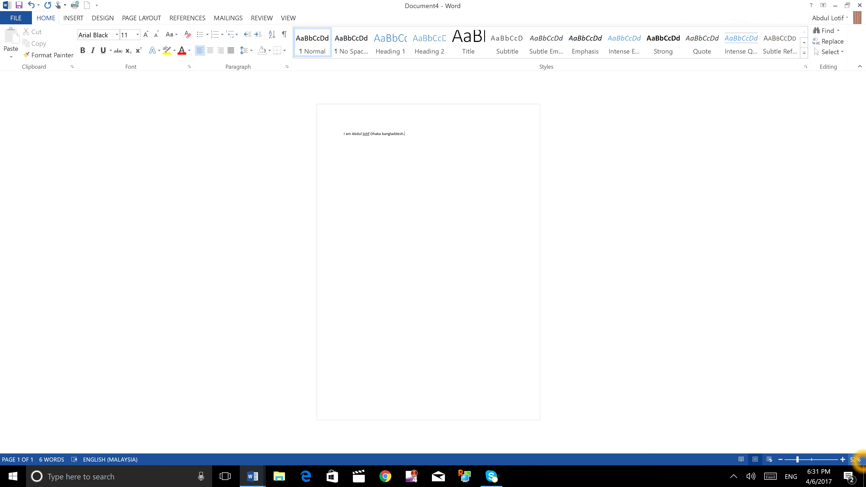
left_click_drag(797, 460, 810, 459)
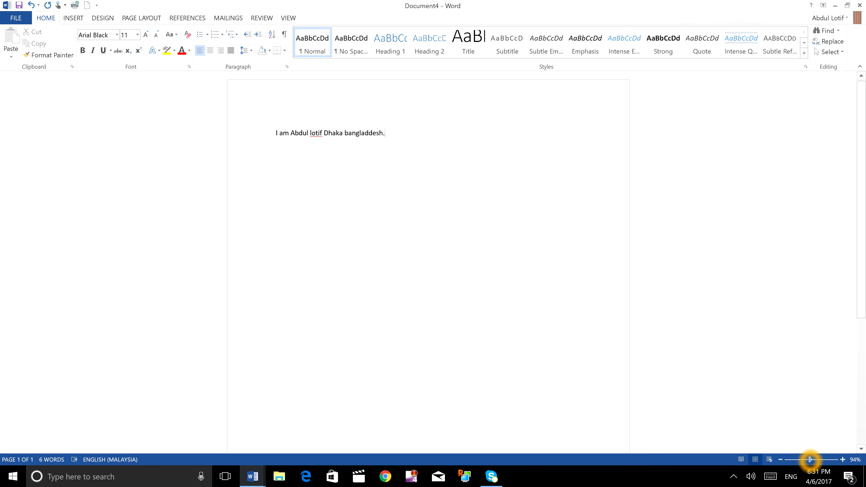
left_click_drag(810, 460, 811, 459)
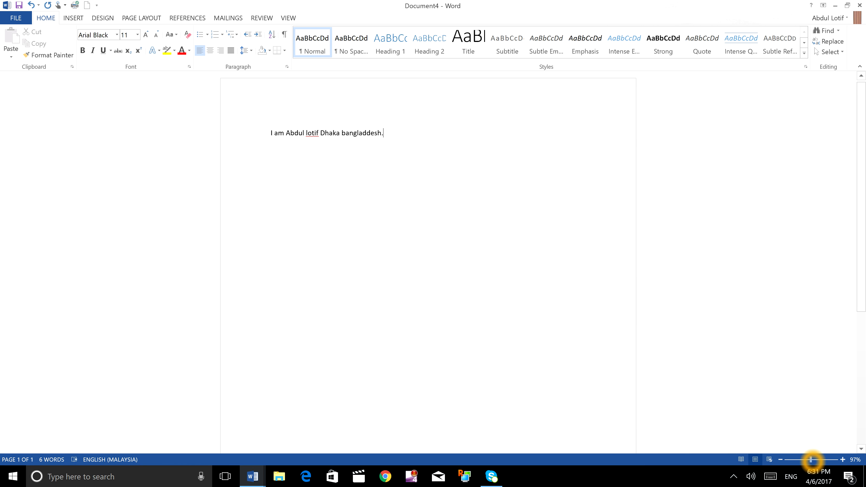
left_click_drag(810, 460, 812, 459)
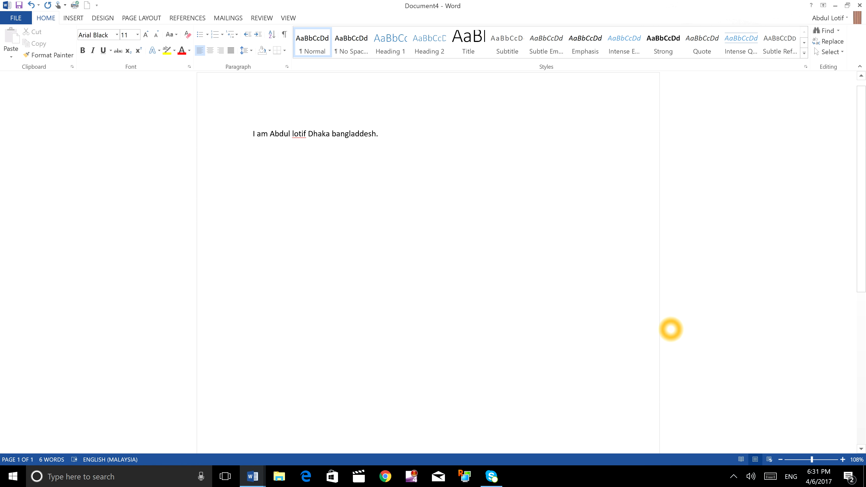
left_click(375, 134)
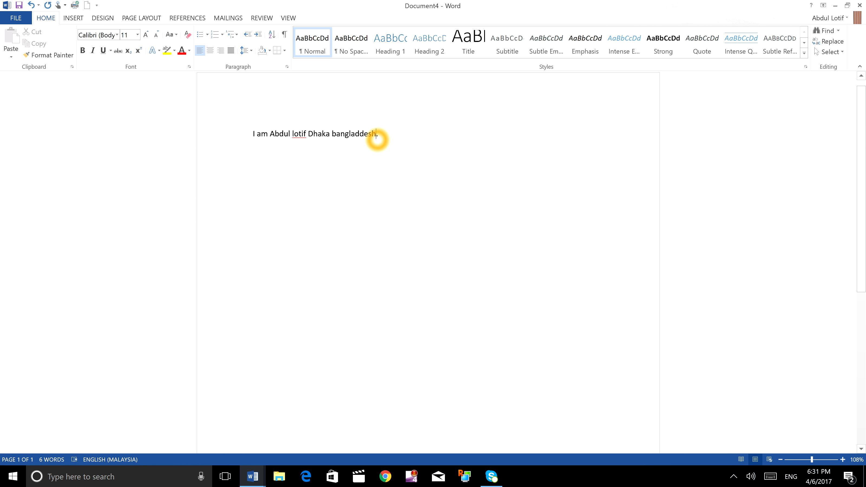
left_click(354, 149)
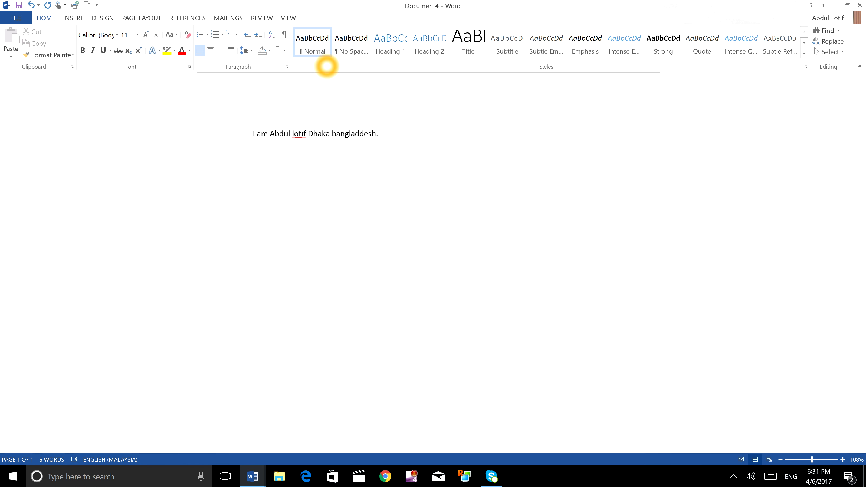
left_click(399, 140)
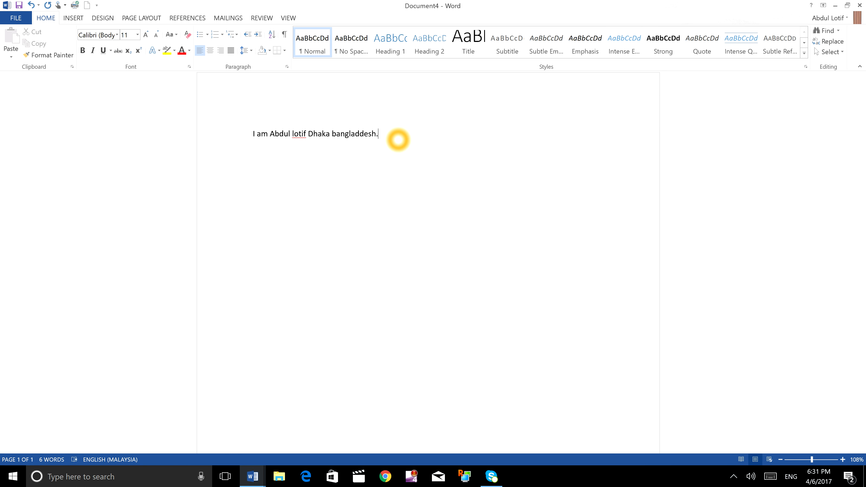
key("ctrl+a")
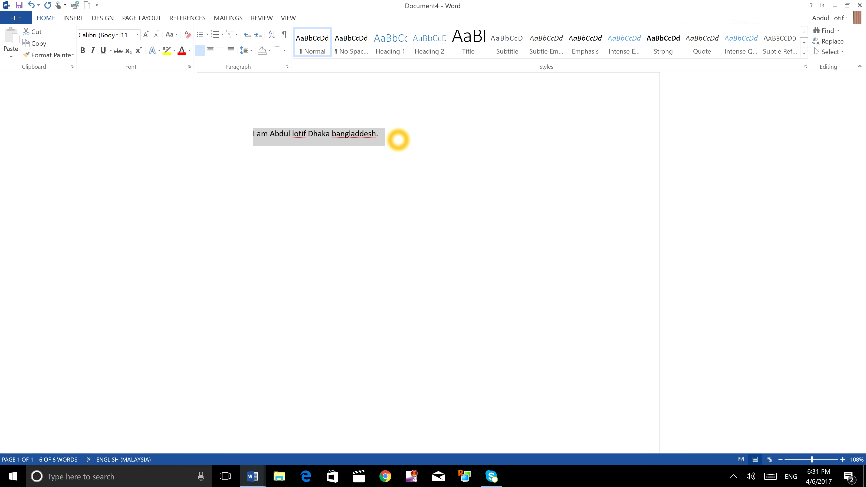
left_click(440, 196)
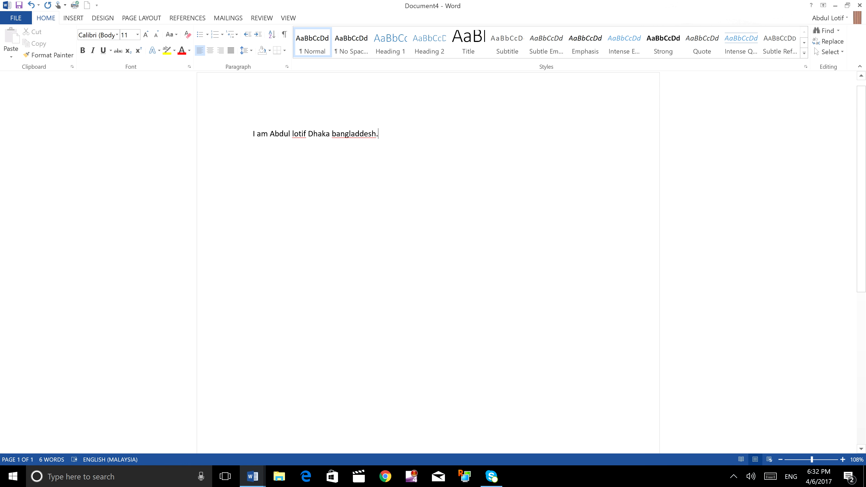
- Select the whole introductory sentence, leaving out the paragraph mark
left_click(11, 51)
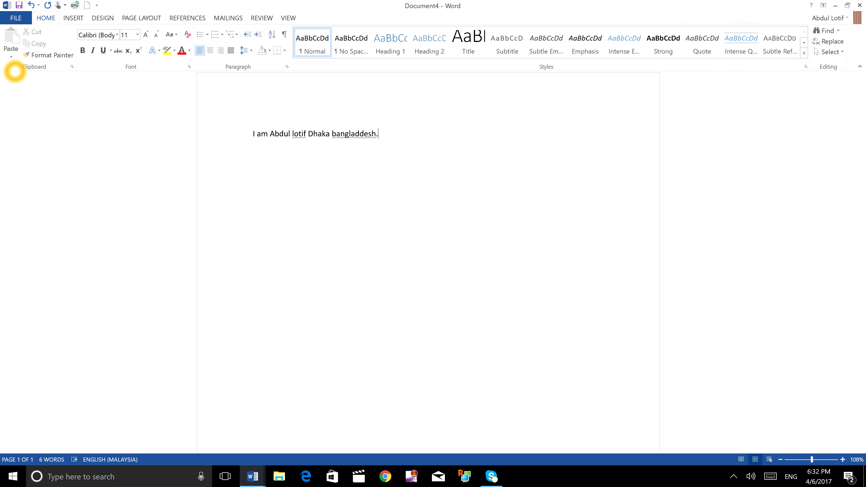
left_click(12, 50)
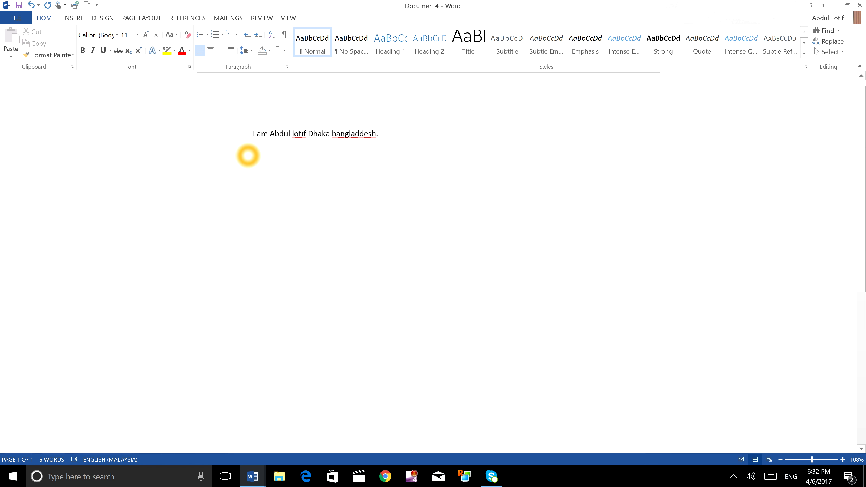
left_click(248, 142)
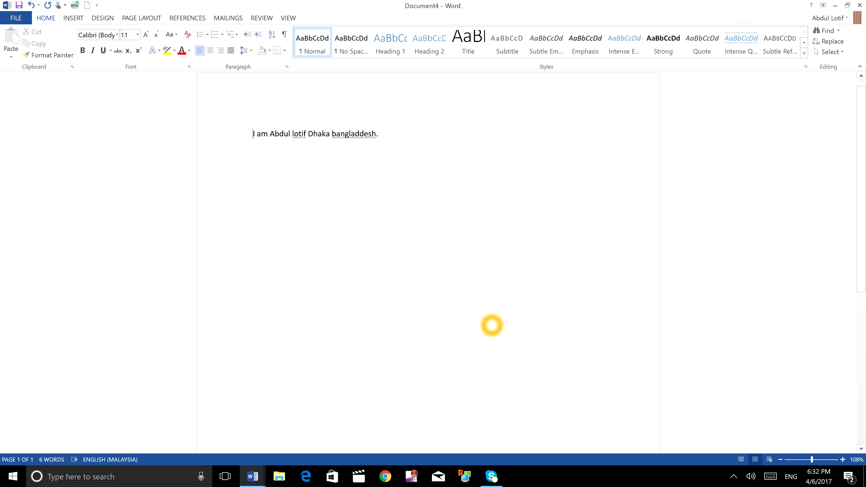
key("shift+Right")
key("shift+Right")
key("shift+Right")
key("shift+Right")
key("shift+Right")
key("shift+Right")
key("shift+Right")
key("shift+Right")
key("shift+Right")
key("shift+Right")
key("shift+Right")
key("shift+Right")
key("shift+Right")
key("shift+Right")
key("shift+Right")
key("shift+Right")
key("shift+Right")
key("shift+Right")
key("shift+Right")
key("shift+Right")
key("shift+Right")
key("shift+Right")
key("shift+Right")
key("shift+Right")
key("shift+Right")
key("shift+Right")
key("shift+Right")
key("shift+Right")
key("shift+Left")
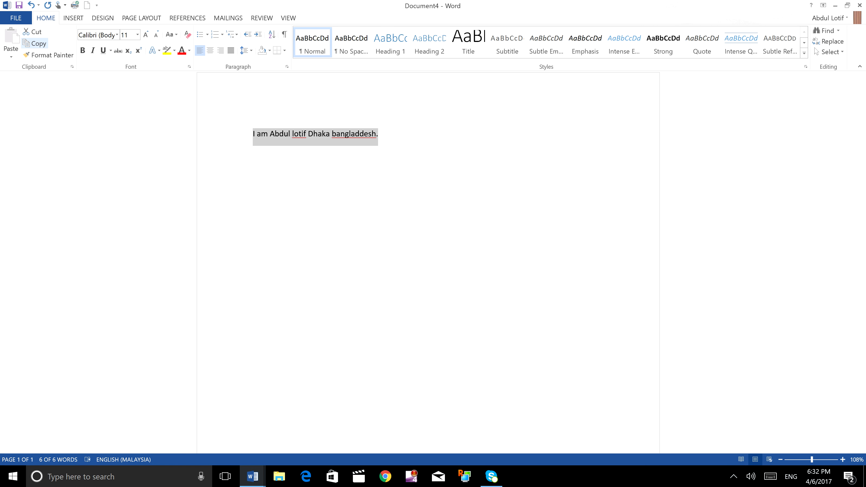
- Copy the selected sentence to the clipboard, then deselect it
left_click(39, 45)
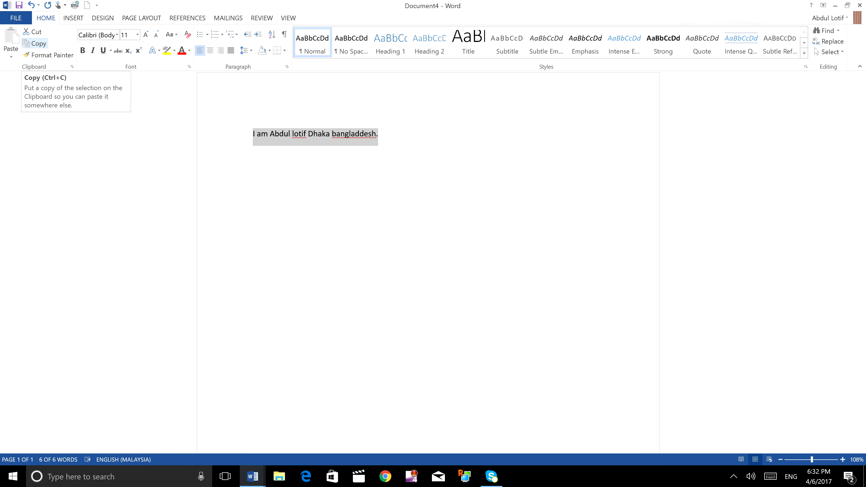
left_click(38, 45)
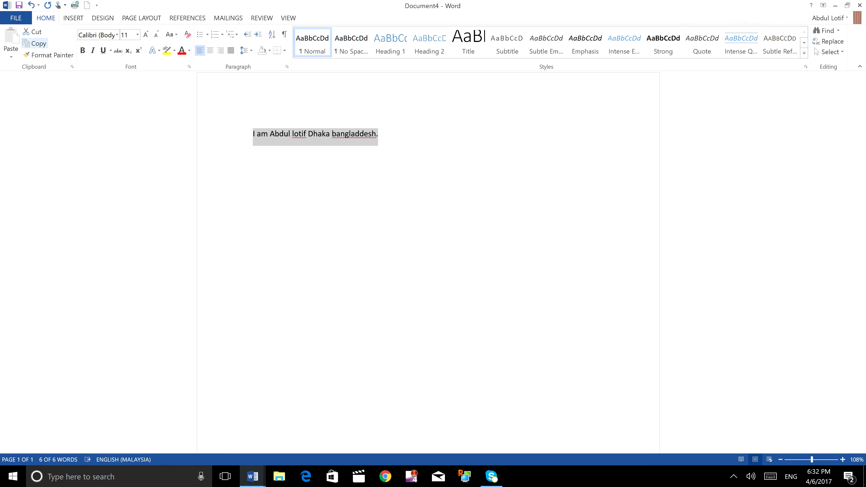
left_click(39, 44)
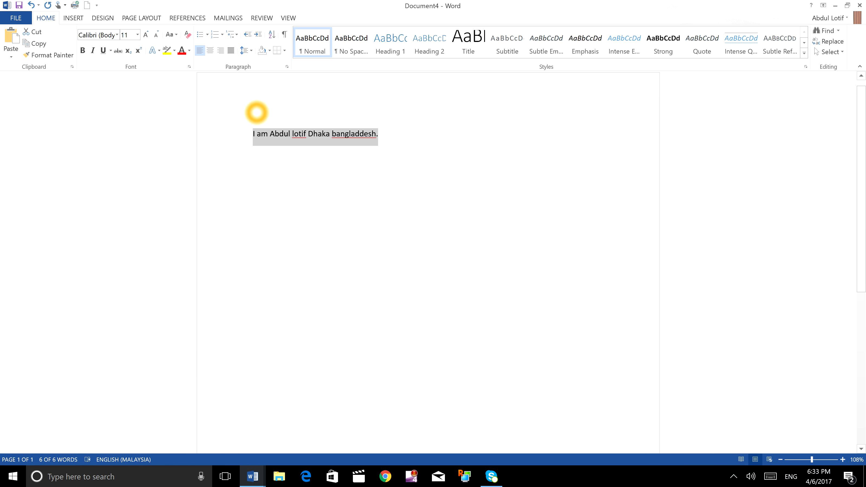
left_click(409, 137)
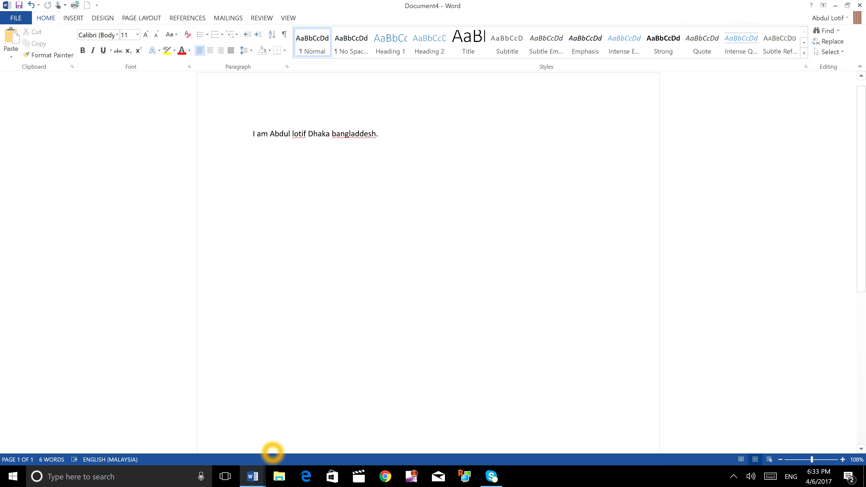
- In 'ogrodut commputer', paste the sentence as plain text and add a period
left_click(259, 476)
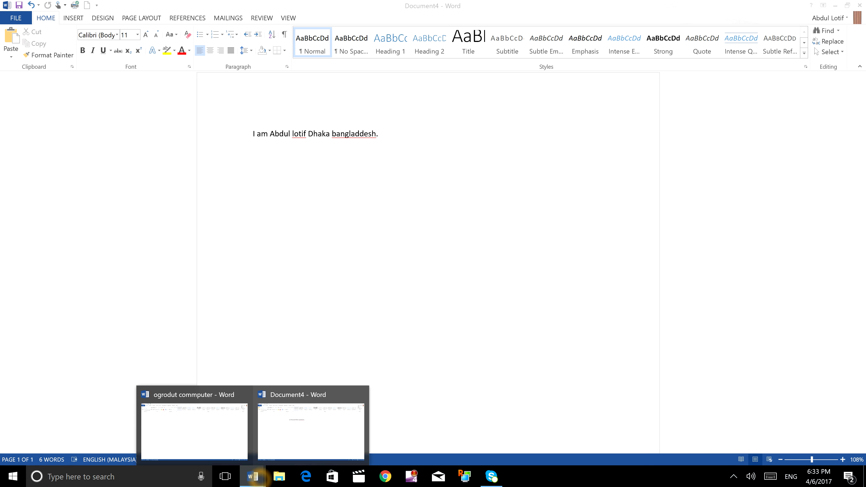
mouse_move(194, 426)
left_click(214, 427)
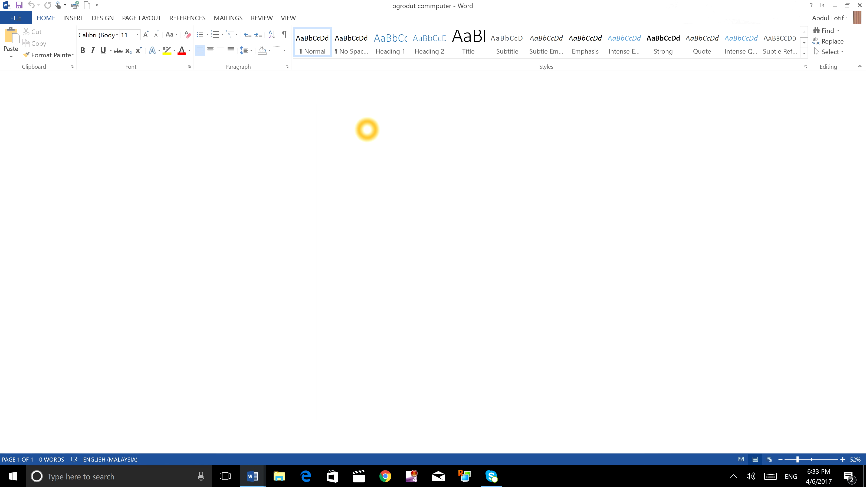
left_click(367, 129)
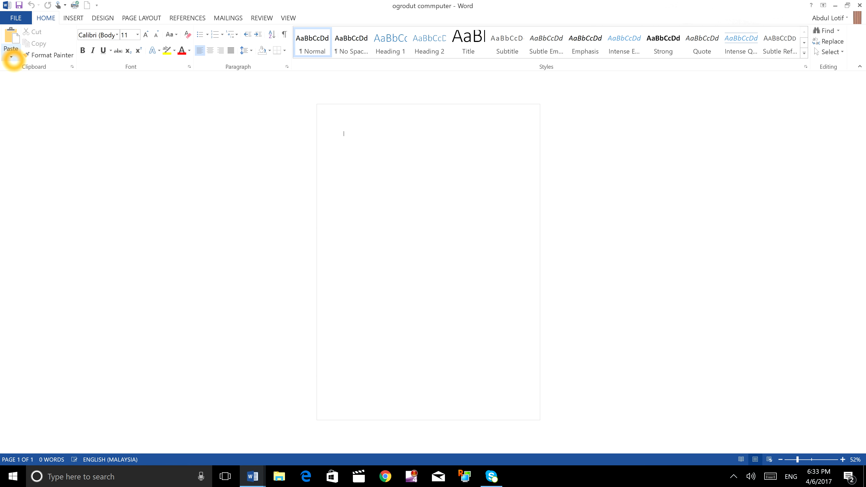
left_click(12, 56)
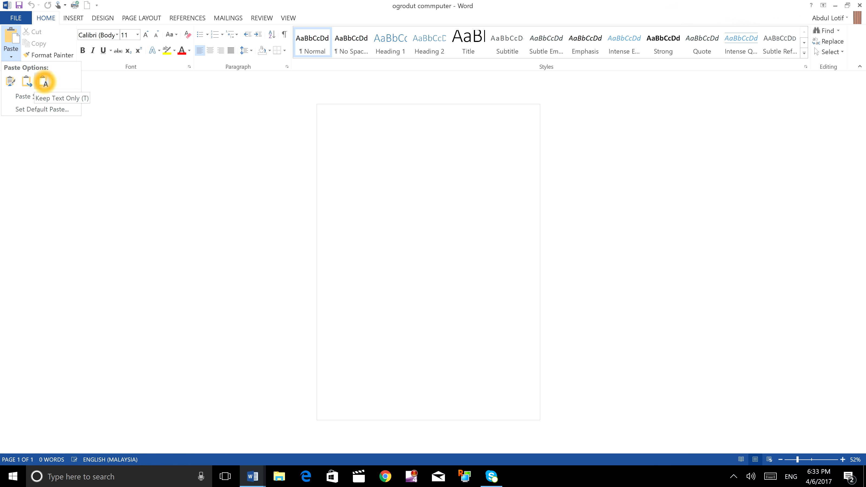
left_click(11, 40)
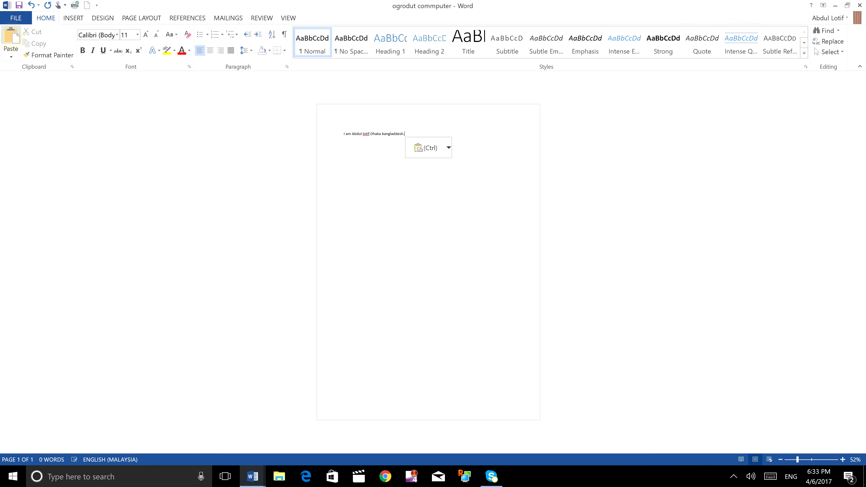
type(".")
left_click(11, 57)
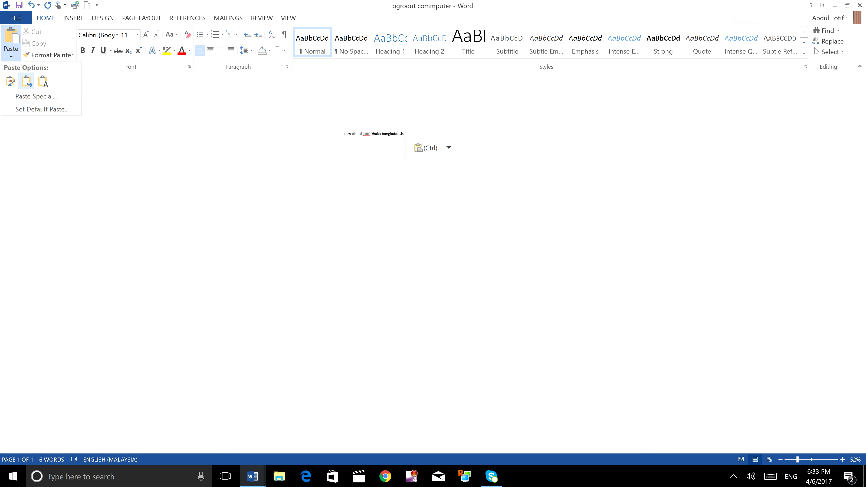
left_click(11, 48)
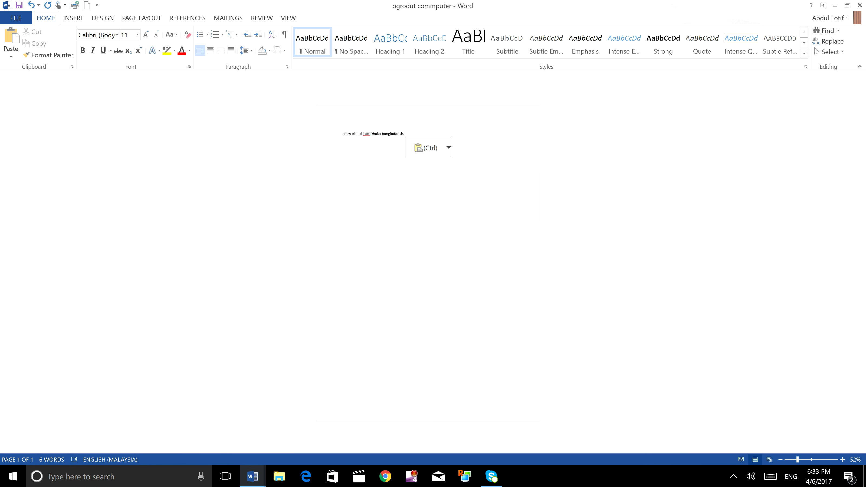
- Paste three more copies on new lines, the last with Keep Source Formatting
key("Return")
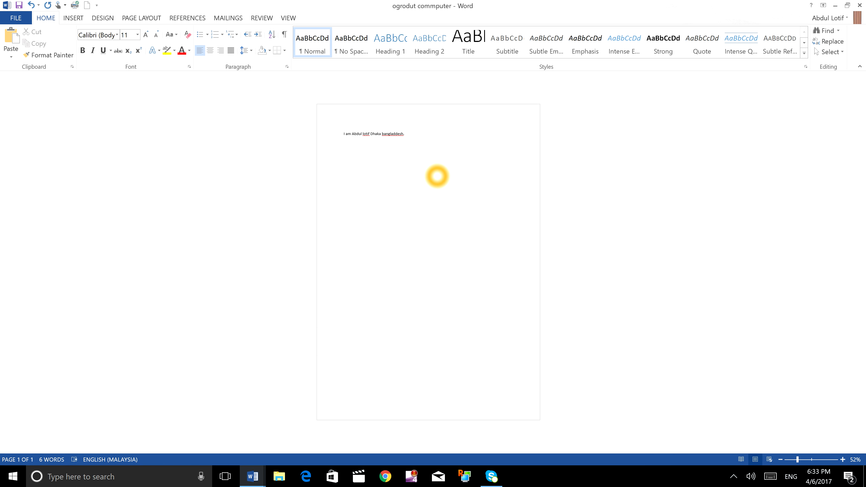
key("ctrl+v")
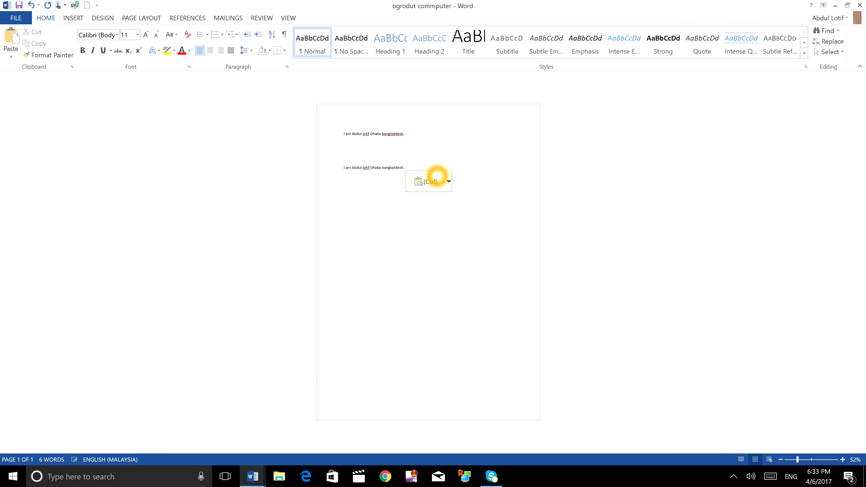
key("Return")
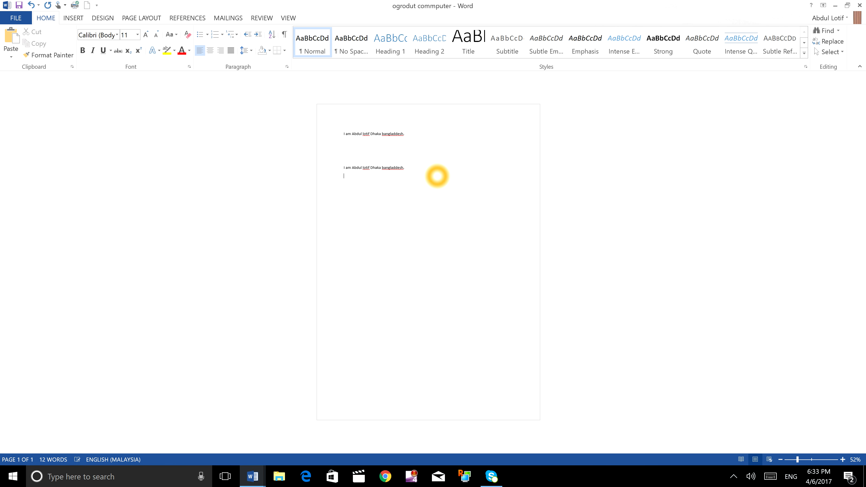
key("ctrl+v")
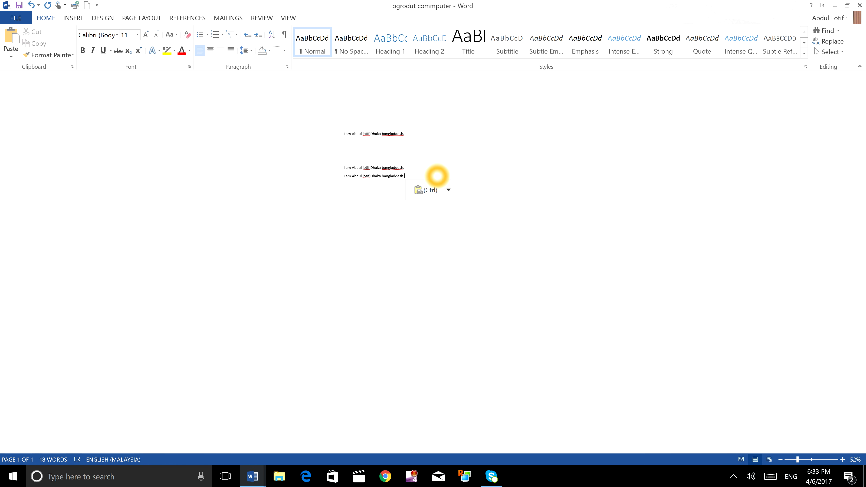
key("Return")
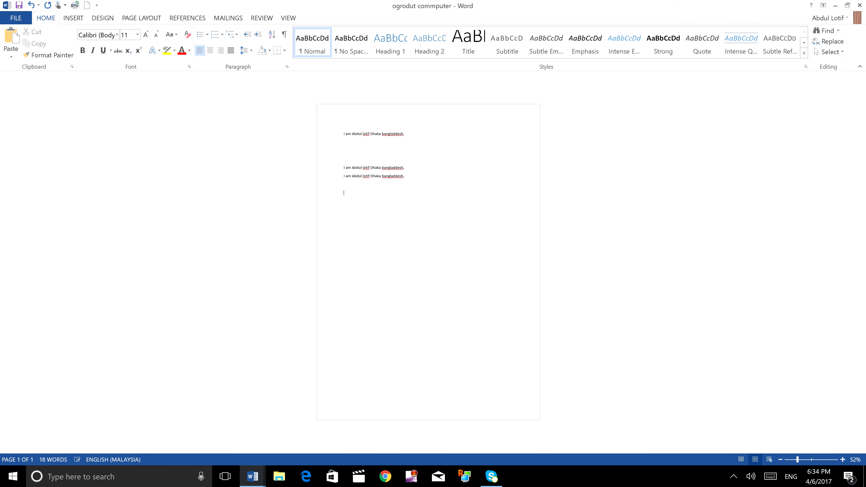
right_click(353, 199)
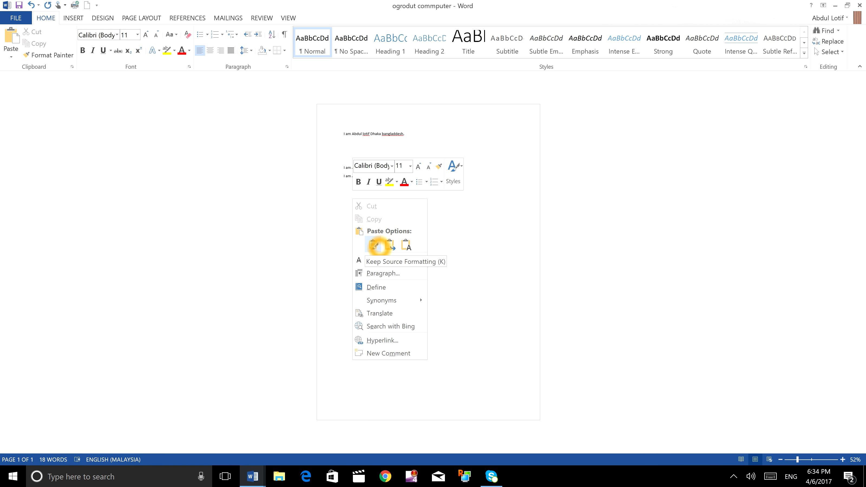
left_click(379, 245)
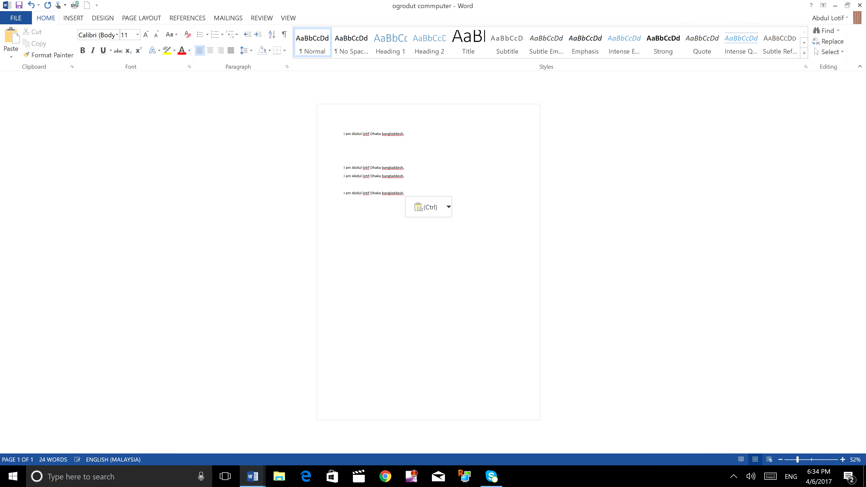
key("shift+End")
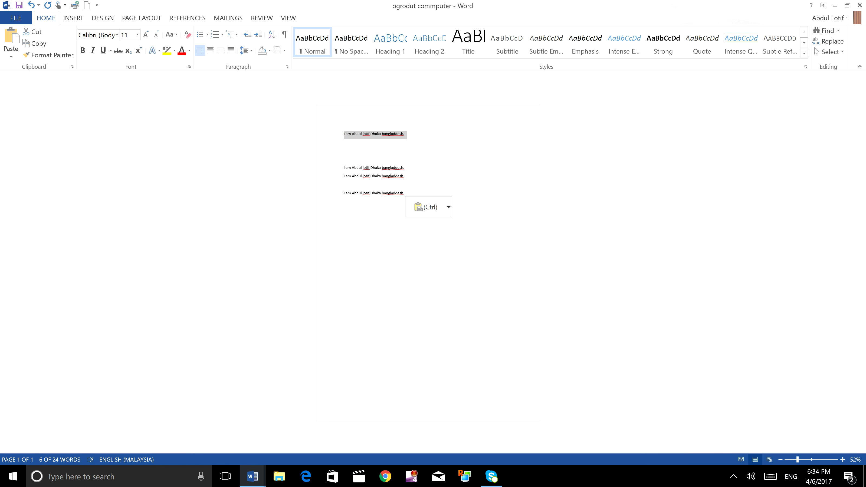
left_click(28, 31)
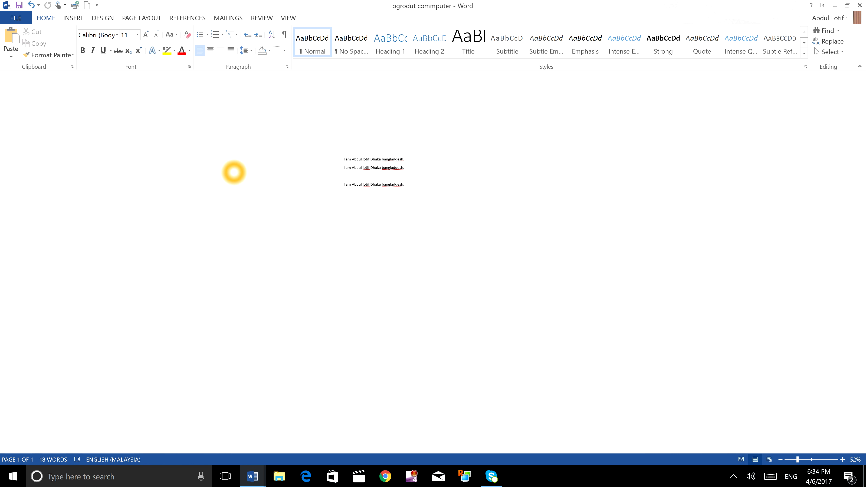
left_click(420, 181)
key("Return")
key("Return")
key("Return")
key("Return")
key("Return")
key("Return")
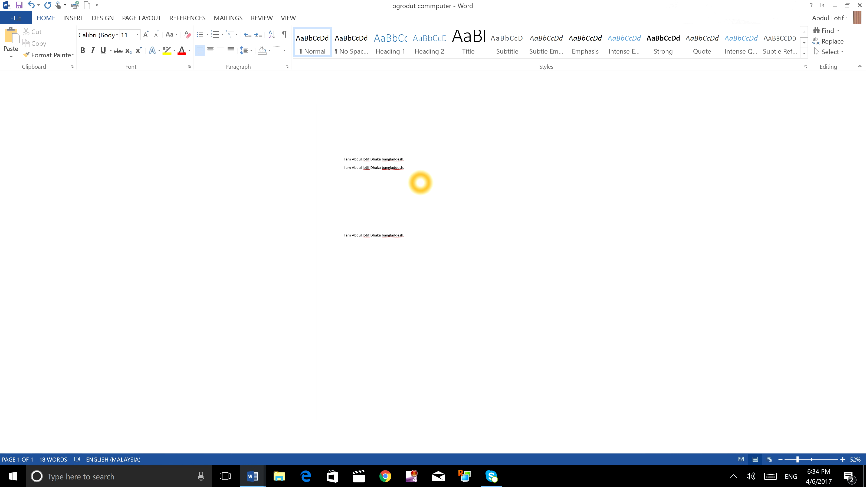
key("ctrl+v")
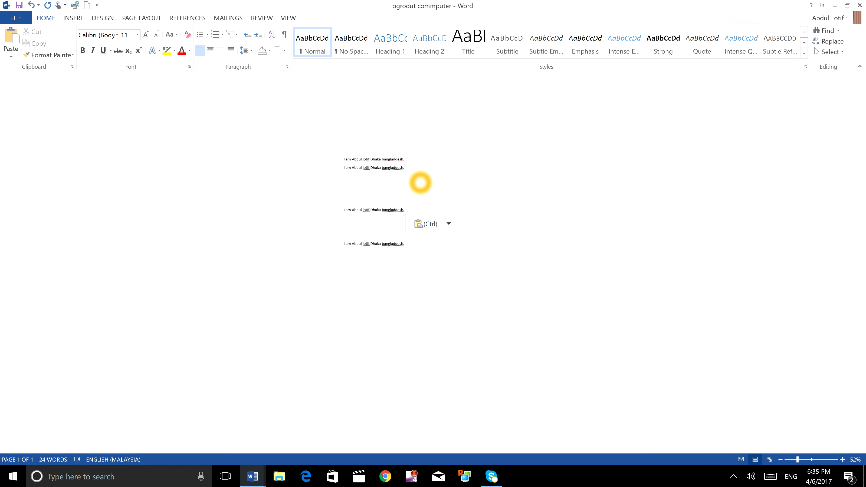
left_click(343, 129)
left_click(363, 127)
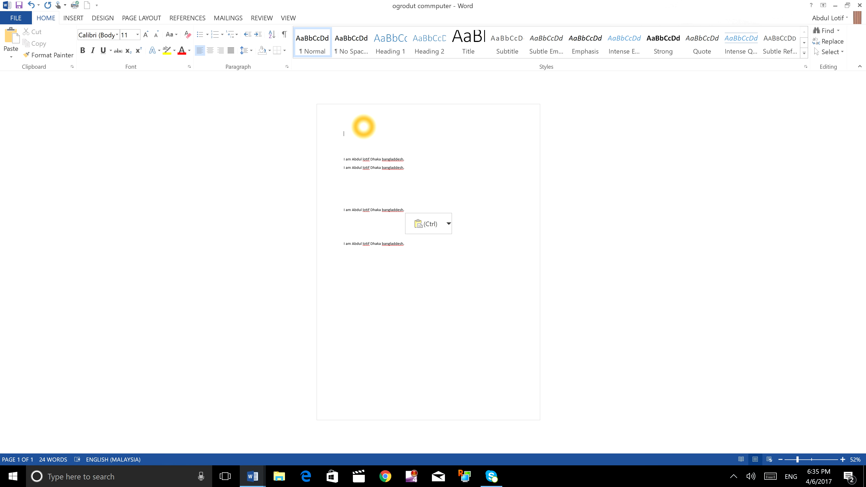
left_click(363, 126)
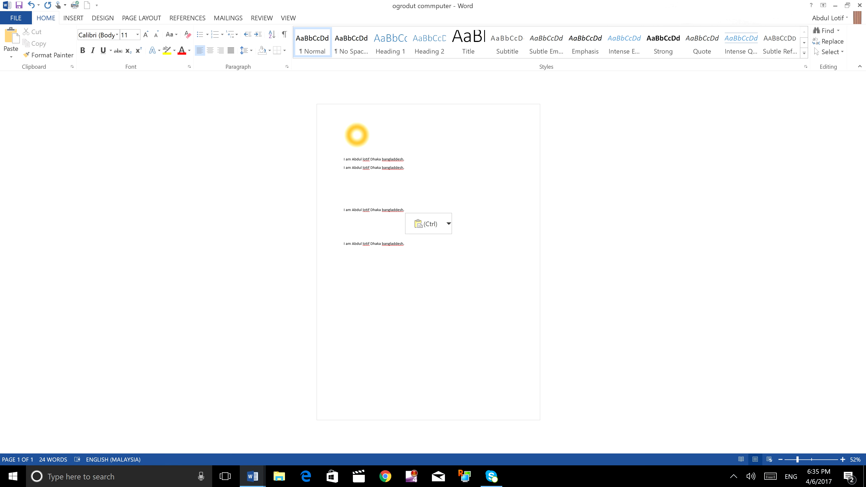
left_click(349, 233)
left_click(366, 212)
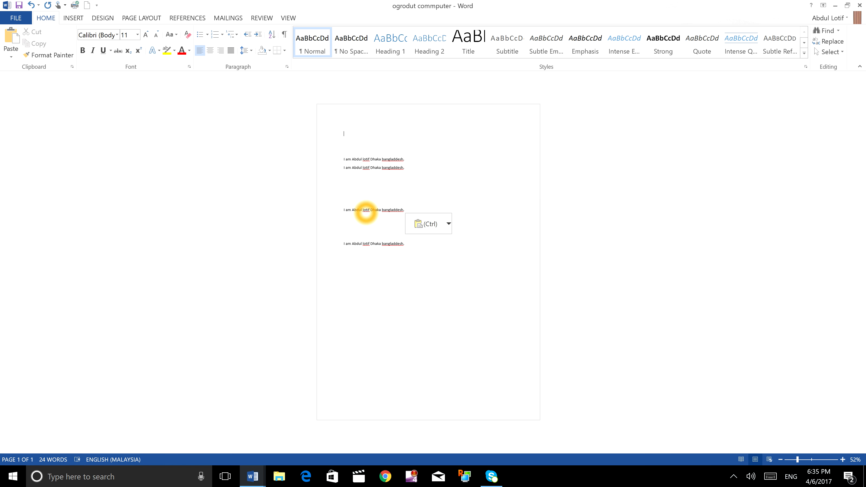
left_click(345, 208)
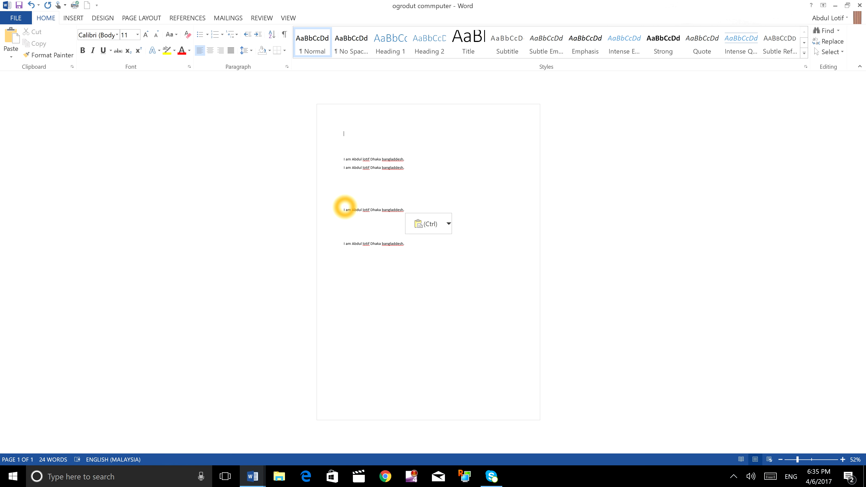
left_click(29, 56)
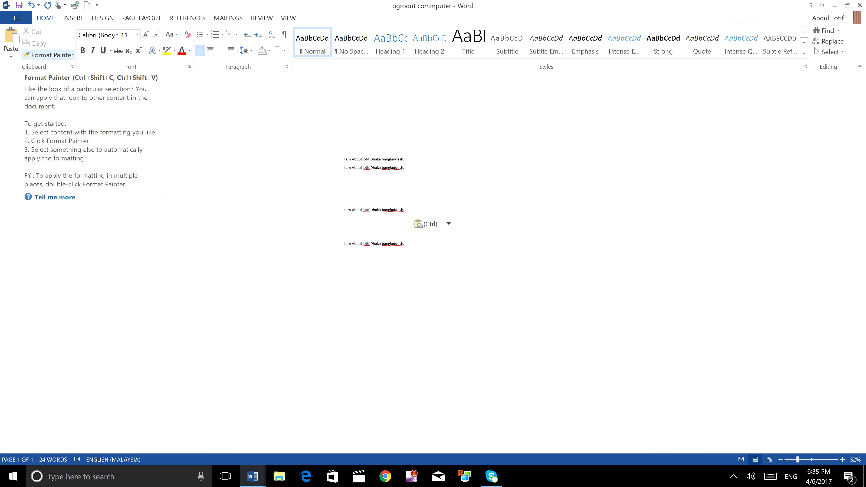
left_click(59, 57)
left_click(99, 192)
left_click(202, 302)
left_click(428, 140)
left_click(384, 154)
left_click(384, 154)
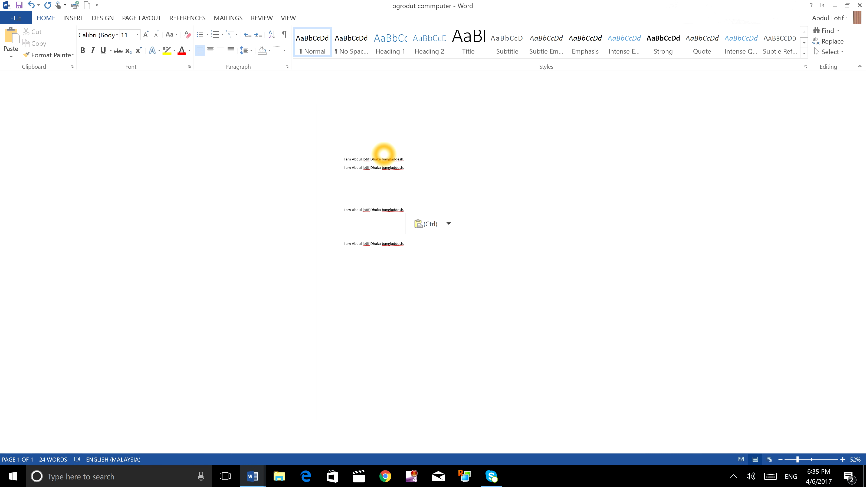
- Make the first two sentence lines bold, underlined and italic
left_click(375, 153)
key("ctrl")
left_click(341, 159)
left_click_drag(413, 171, 329, 135)
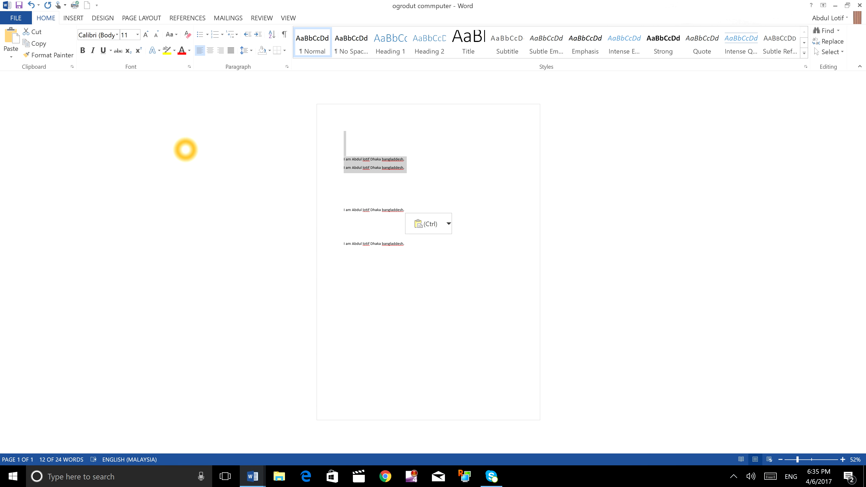
left_click(83, 51)
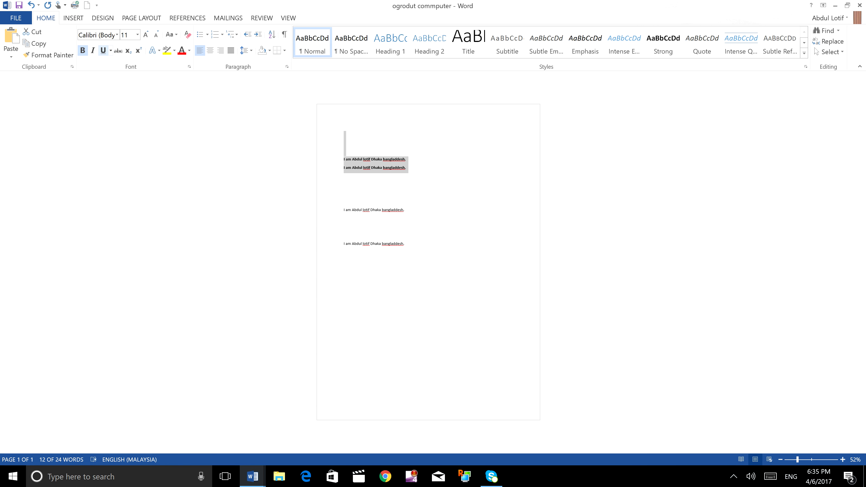
left_click(103, 50)
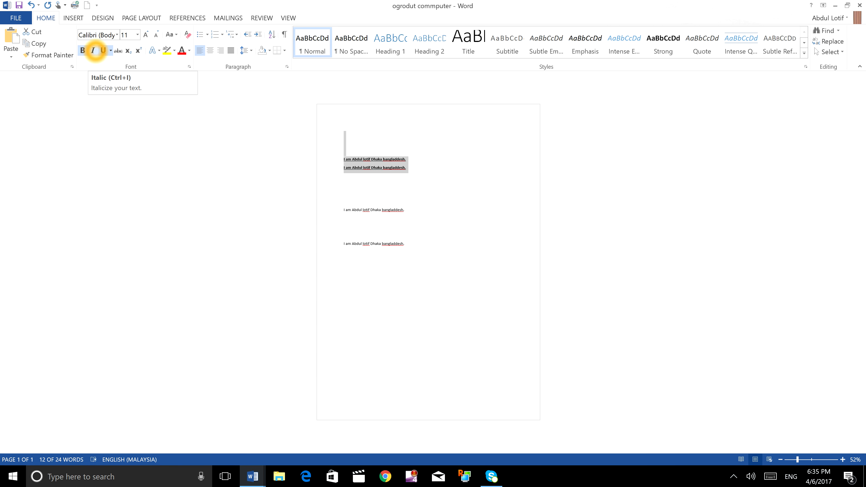
left_click(92, 51)
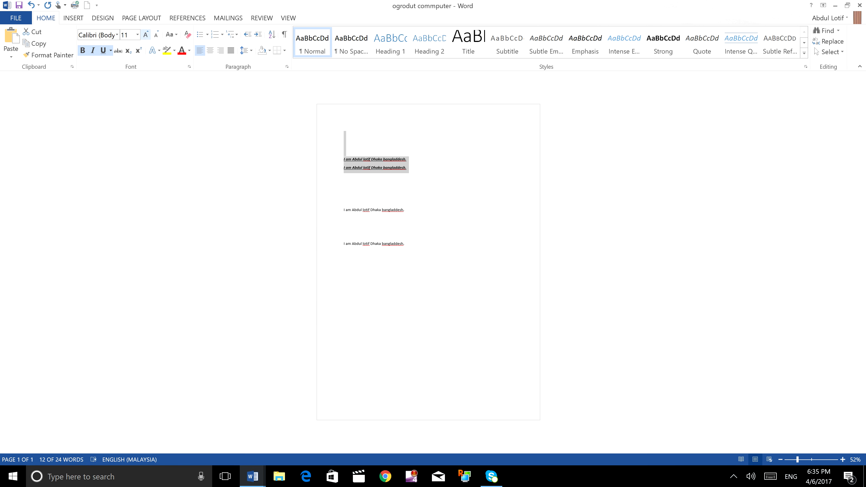
- Set the two formatted lines' font size to 22 pt
left_click(145, 34)
left_click(145, 35)
left_click(146, 34)
left_click(145, 34)
left_click(146, 35)
left_click(146, 34)
left_click(146, 34)
left_click(145, 34)
left_click(146, 35)
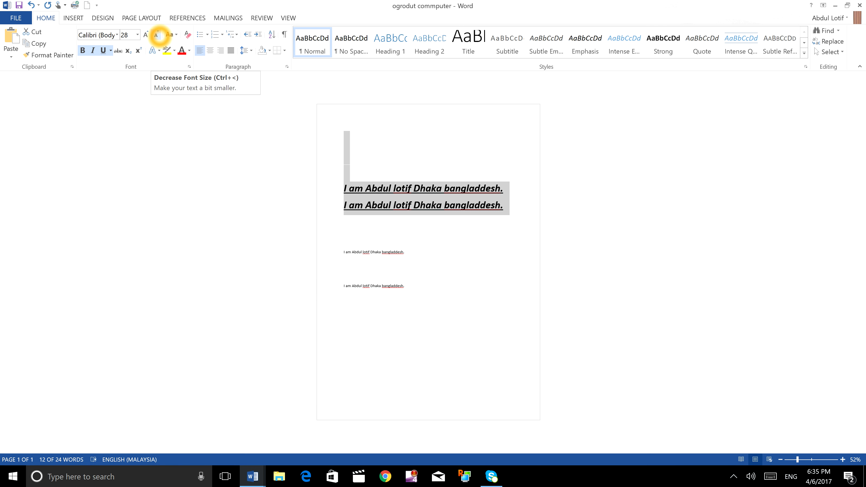
left_click(156, 35)
left_click(156, 35)
left_click(157, 35)
left_click(156, 36)
left_click(157, 35)
left_click(146, 34)
left_click(146, 35)
left_click(146, 34)
left_click(146, 34)
left_click(146, 35)
left_click(146, 34)
left_click(146, 35)
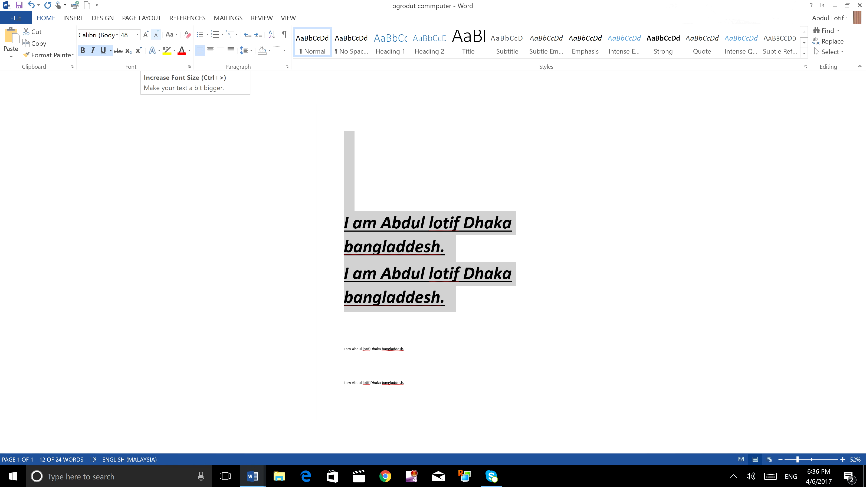
left_click(156, 34)
left_click(156, 34)
left_click(156, 34)
left_click(156, 34)
left_click(156, 34)
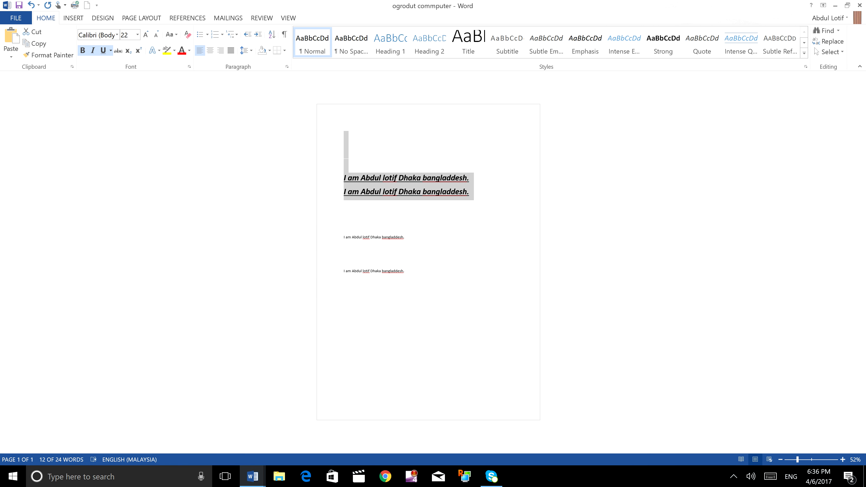
- Color the two formatted lines red
left_click(182, 51)
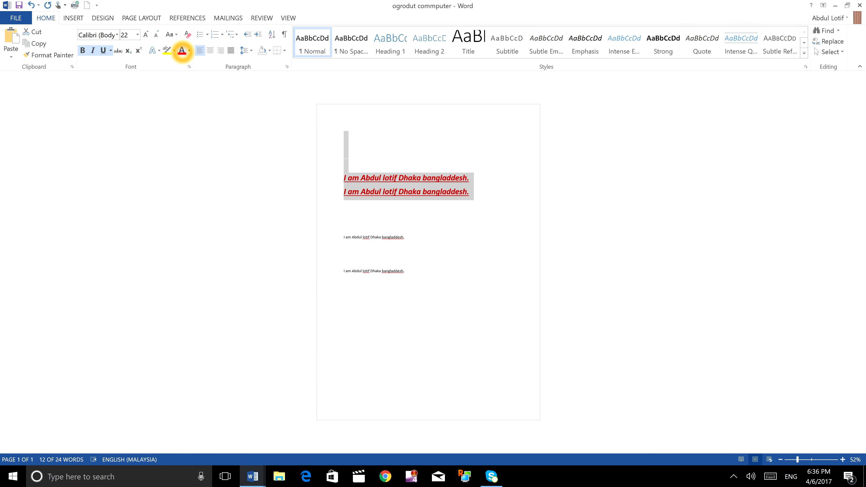
left_click(411, 191)
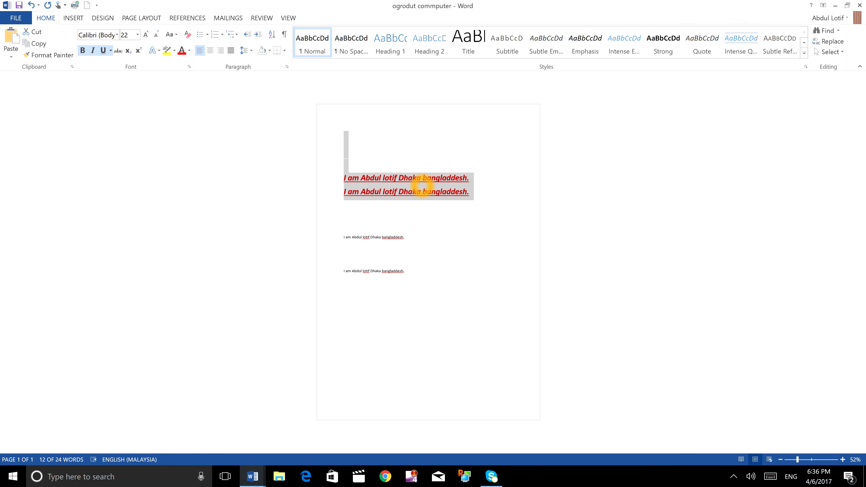
left_click(411, 207)
left_click(380, 227)
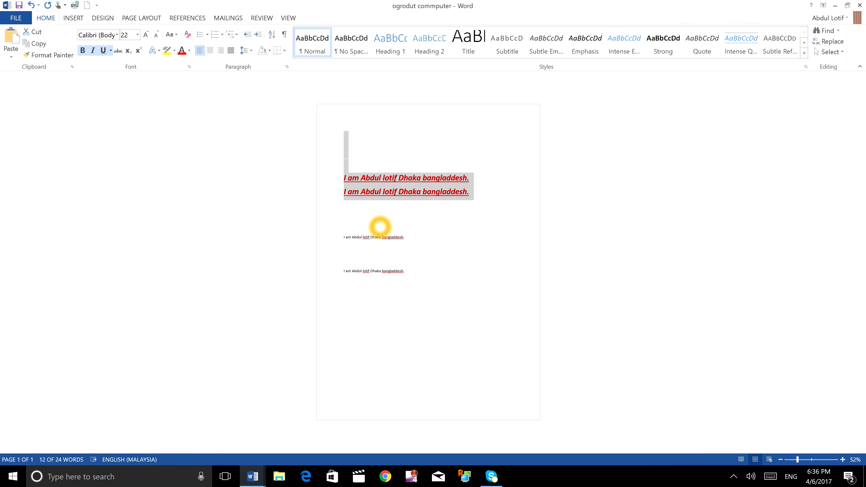
left_click(346, 251)
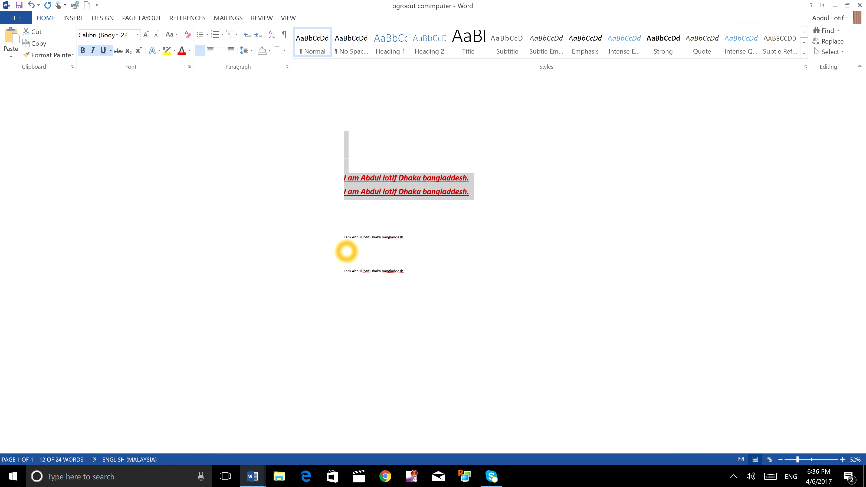
left_click(346, 251)
- Remove the blank lines and add 'Banglades is a agrcultural country. Most of the people are farmar'
key("Delete")
key("Delete")
key("Delete")
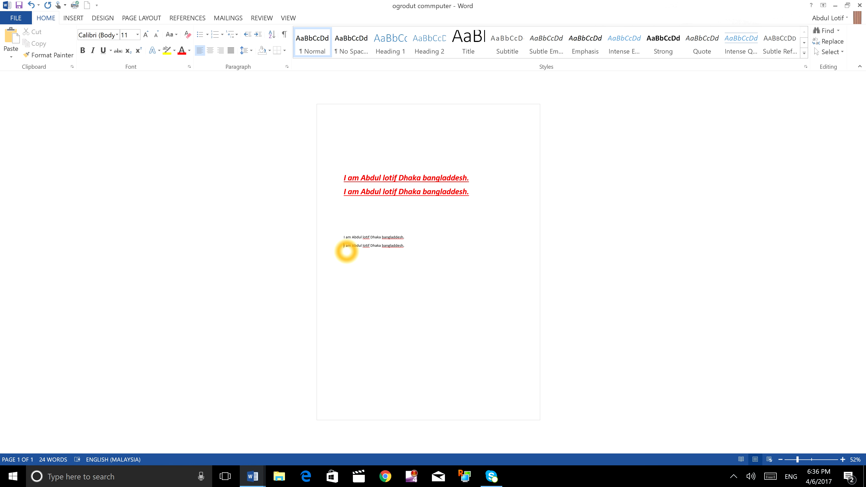
left_click_drag(395, 256, 395, 270)
left_click(412, 252)
type("Banglad")
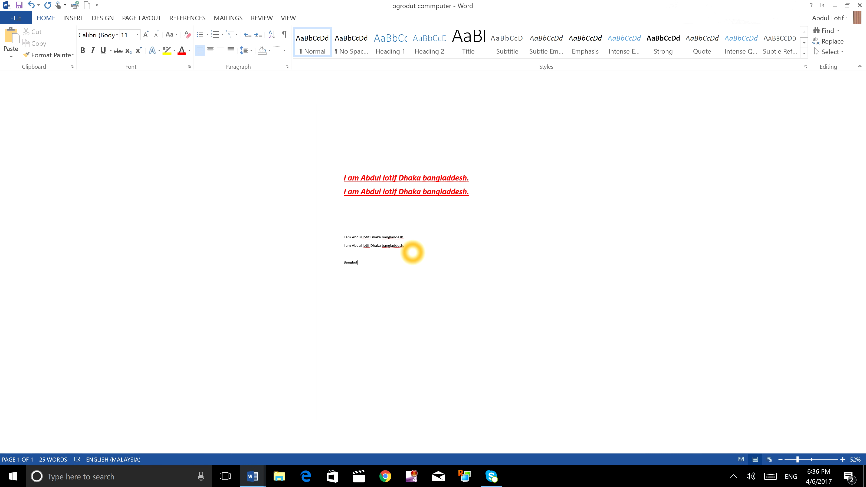
type("es")
type("y")
type(";e ")
type("le are farmar.")
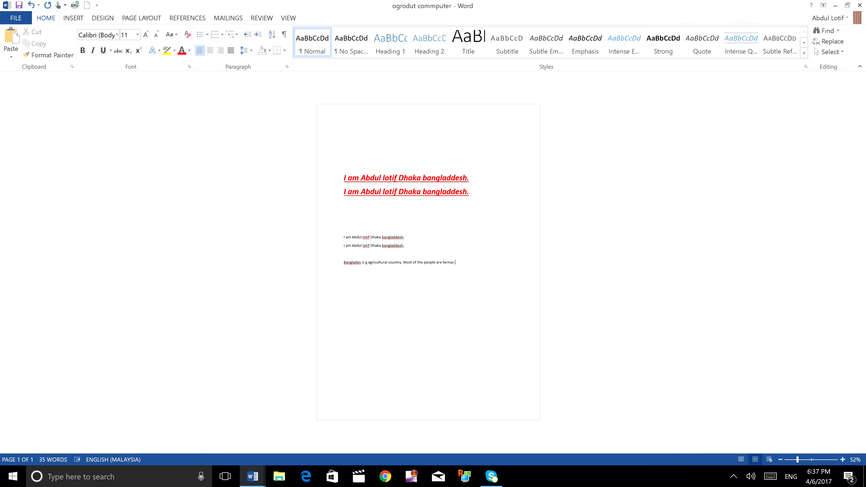
- Break the new sentence after 'country.' and Format Painter the red heading style onto both lines
left_click(402, 262)
key("Return")
left_click(375, 178)
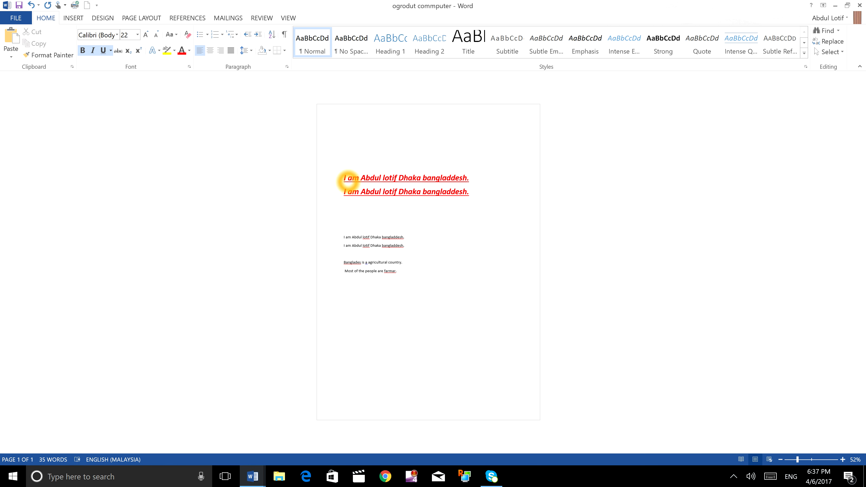
left_click_drag(344, 178, 465, 193)
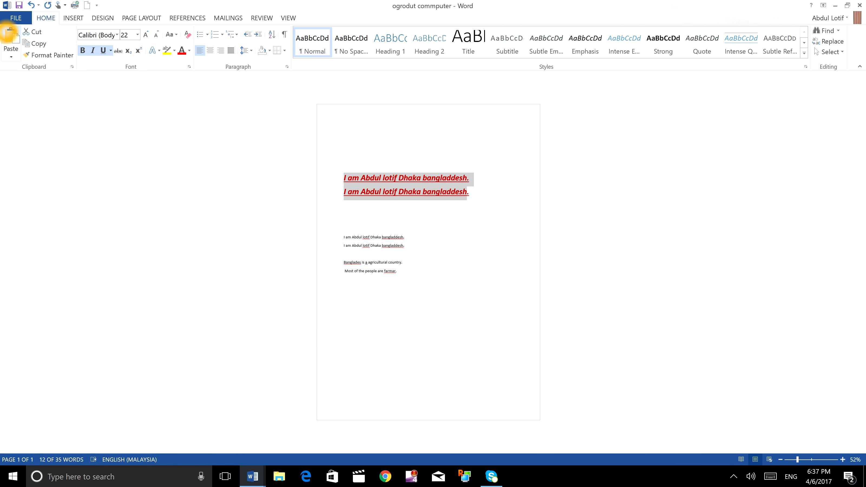
left_click(48, 54)
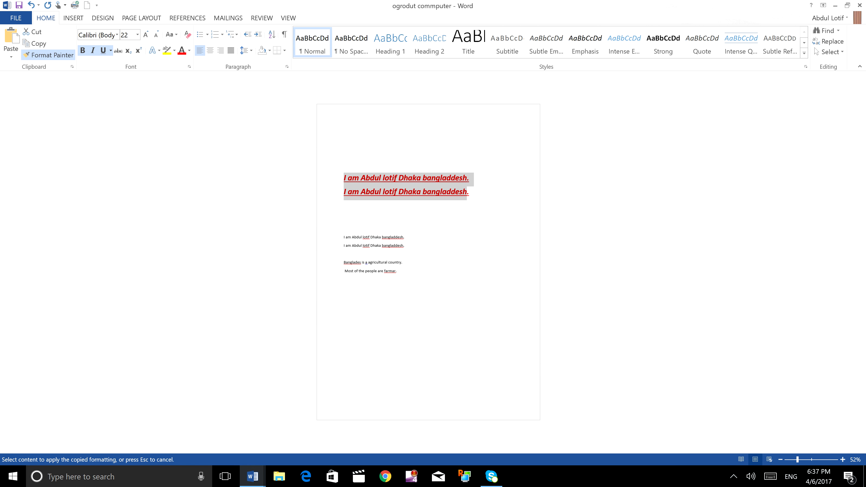
left_click(333, 275)
left_click_drag(343, 263, 399, 275)
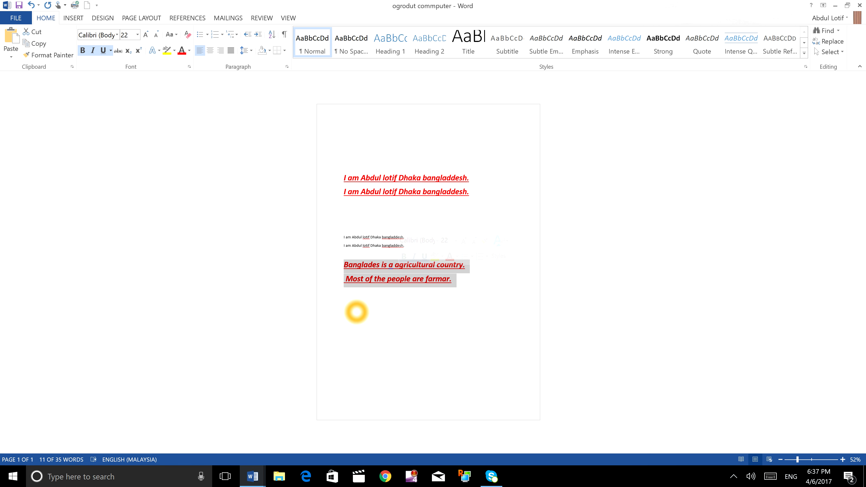
left_click(356, 308)
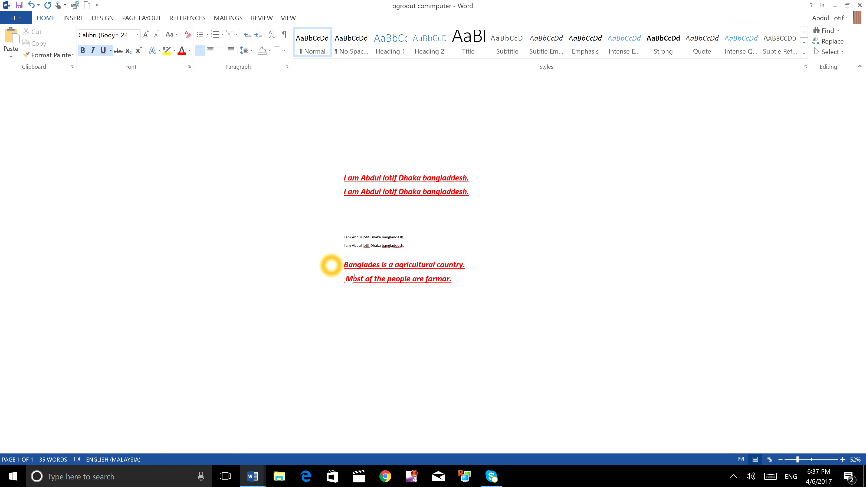
left_click(331, 262)
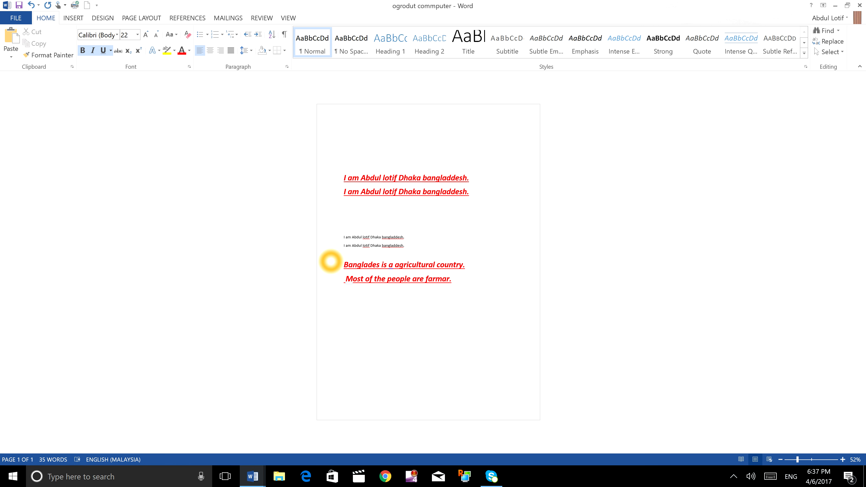
left_click(393, 218)
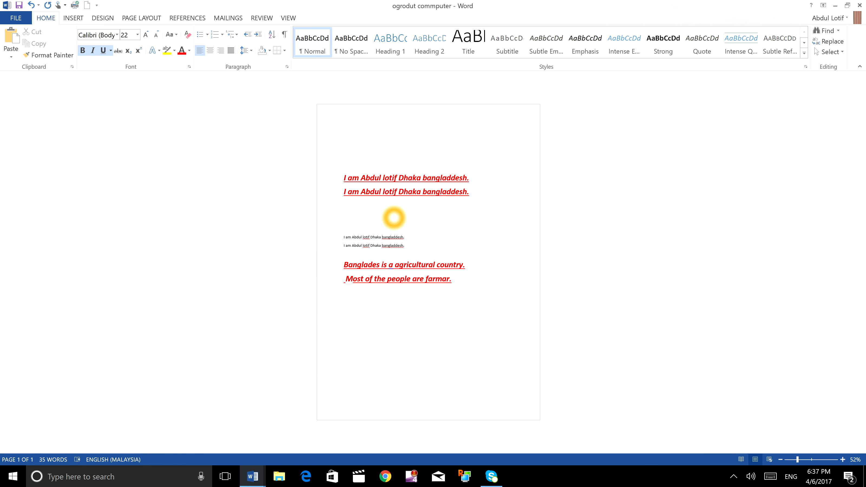